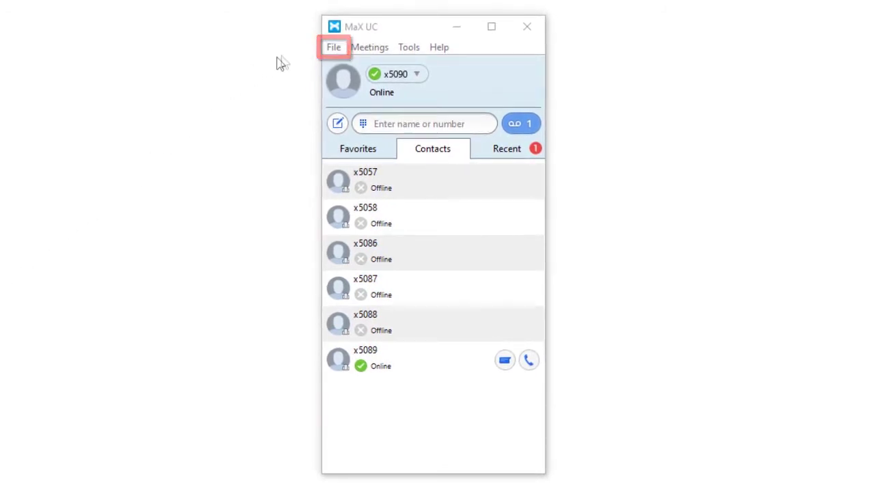
Step: From the File menu, change the account password: enter the old password, then the new one twice
{"action": "left_click", "coordinate": [332, 53]}
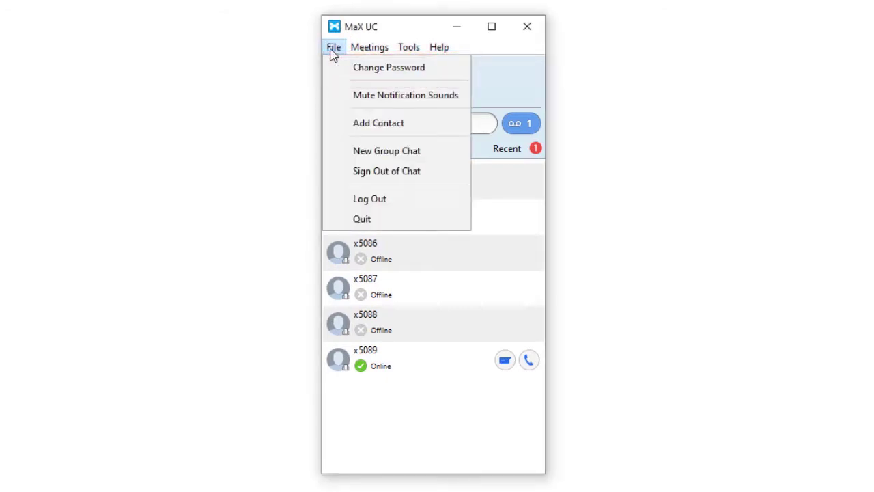
{"action": "left_click", "coordinate": [338, 71]}
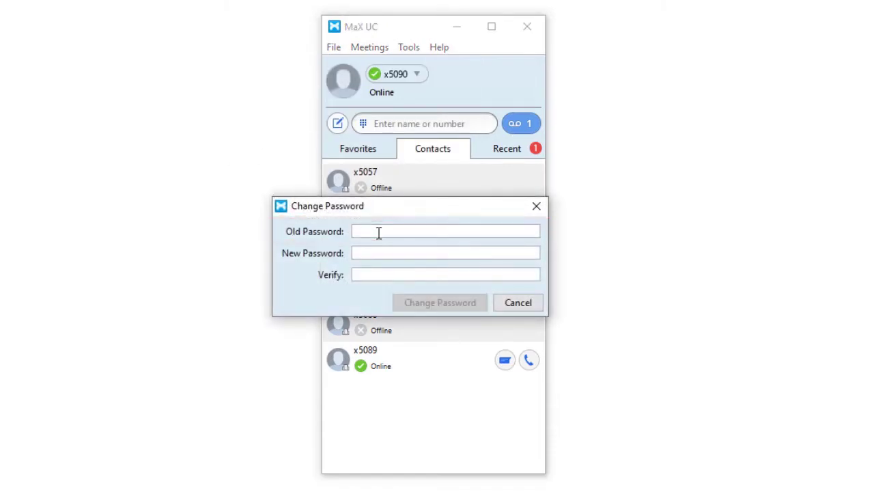
{"action": "type", "text": "*****"}
{"action": "key", "text": "Tab"}
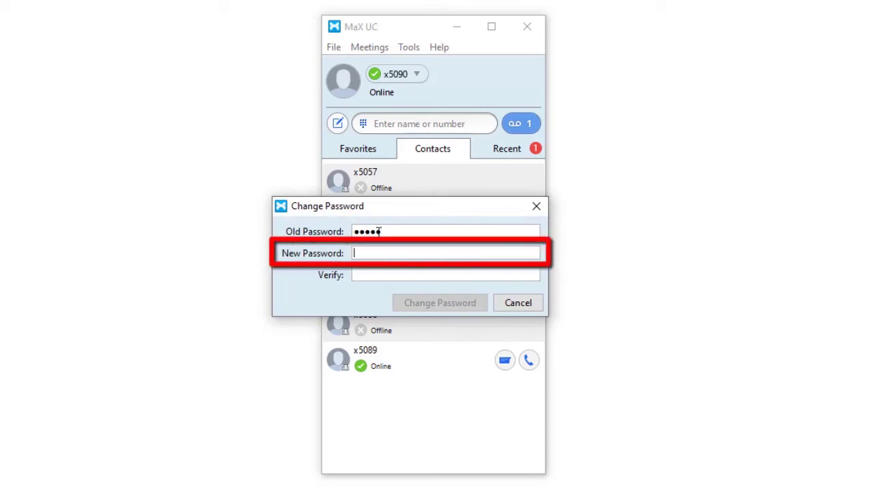
{"action": "type", "text": "******"}
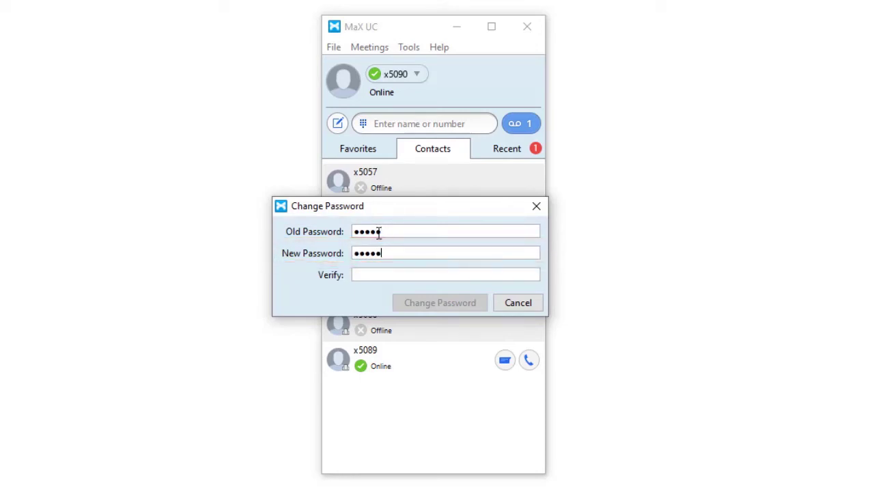
{"action": "key", "text": "Tab"}
{"action": "type", "text": "******"}
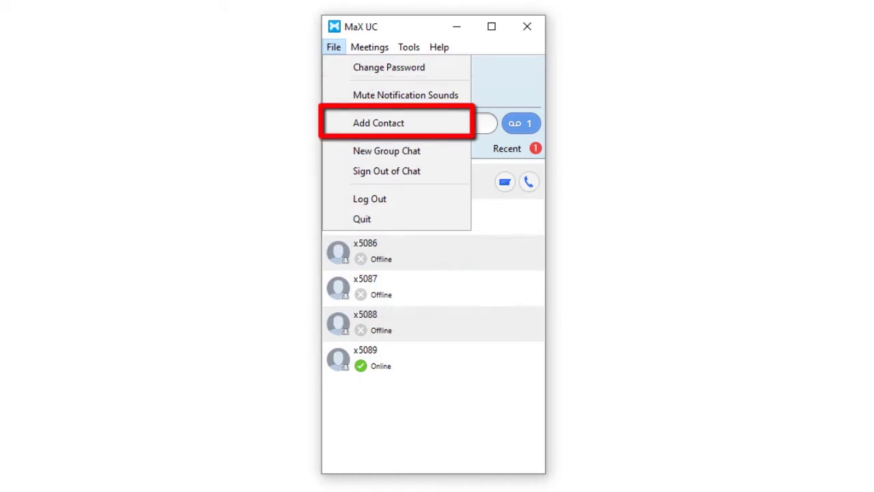
Step: Close the File menu and show the Tools entries: Options, Conference Manager, My Mobile, Apps, View Account
{"action": "left_click", "coordinate": [331, 52]}
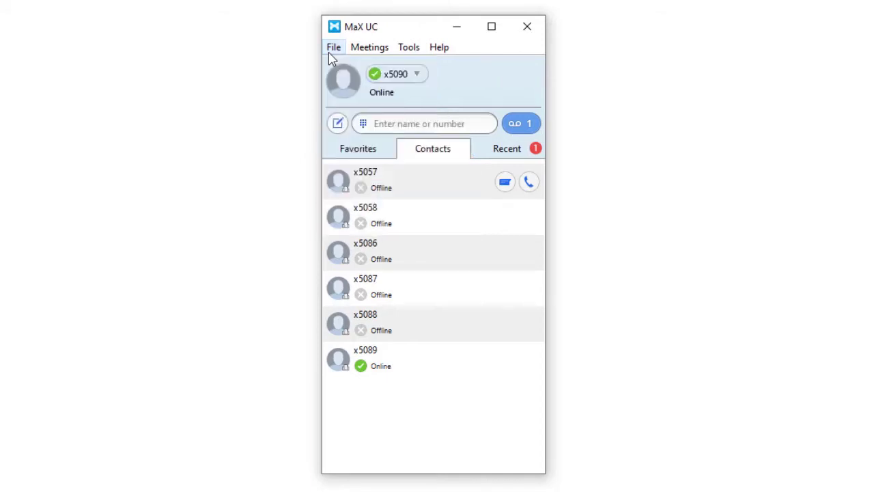
{"action": "left_click", "coordinate": [413, 48]}
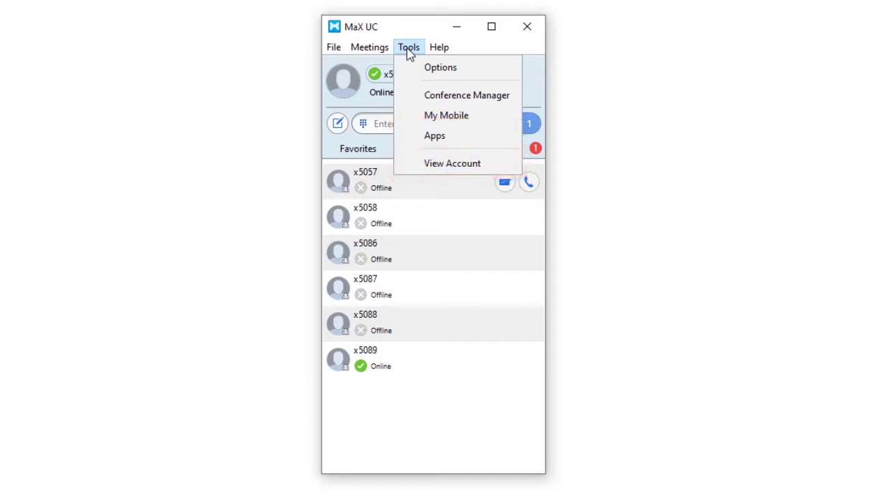
Step: Close Tools, look over the Help menu (Check for Updates, Help, Send Feedback, About), close it, then show the dial pad
{"action": "left_click", "coordinate": [408, 49]}
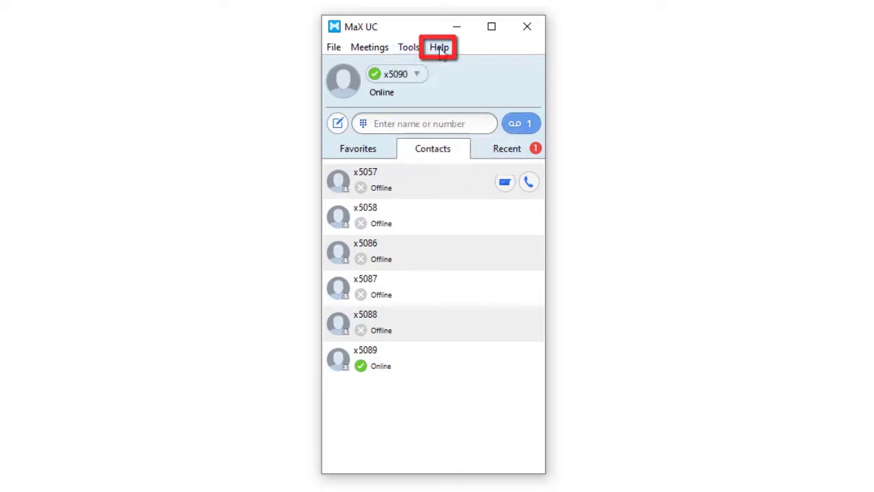
{"action": "left_click", "coordinate": [440, 49]}
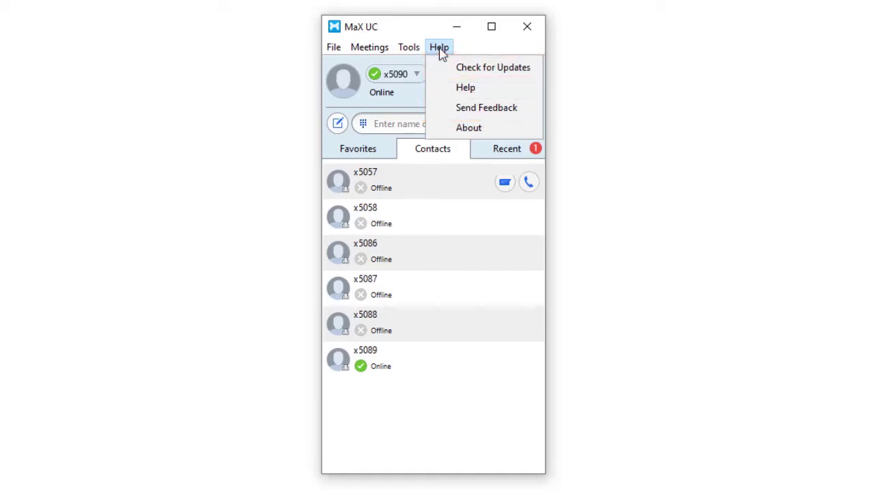
{"action": "left_click", "coordinate": [440, 50]}
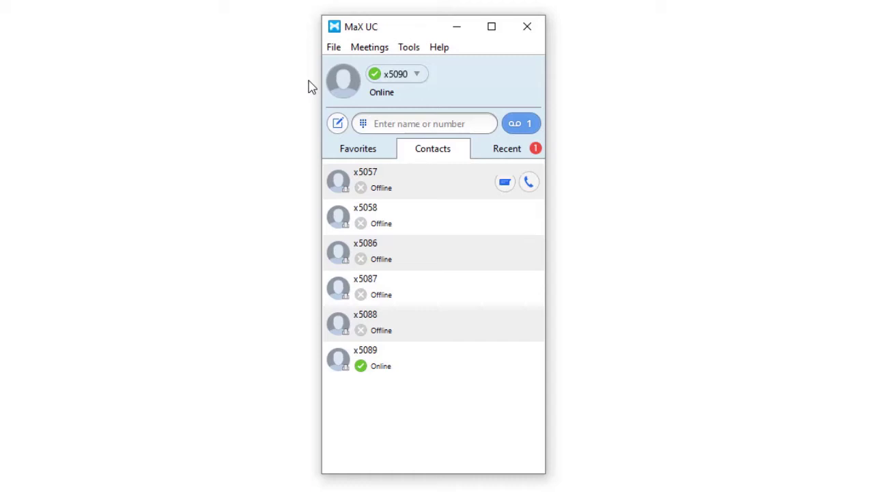
{"action": "left_click", "coordinate": [362, 123]}
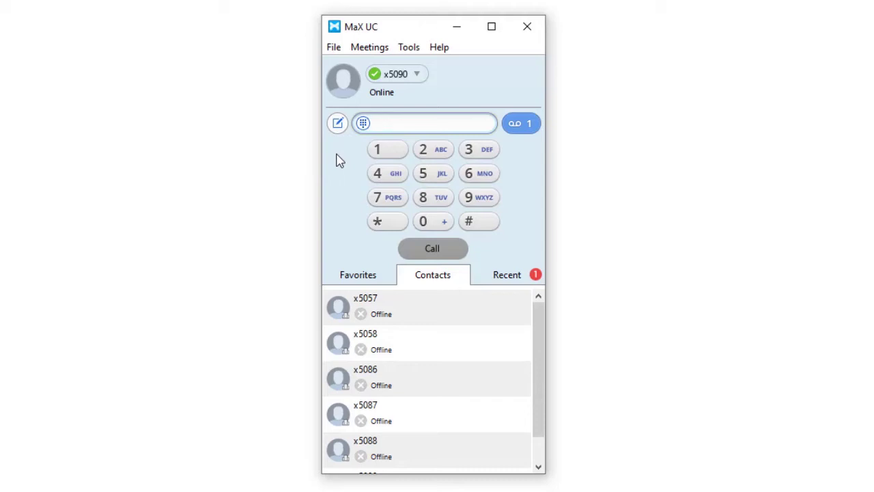
Step: Dial the ten-digit outside number on the keypad, place the call, then hang it up
{"action": "left_click", "coordinate": [431, 200]}
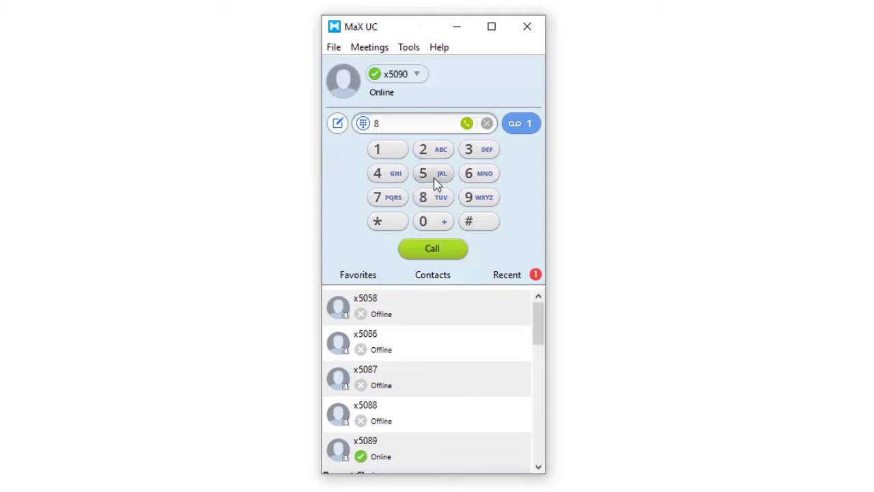
{"action": "left_click", "coordinate": [438, 181]}
{"action": "left_click", "coordinate": [478, 181]}
{"action": "left_click", "coordinate": [433, 154]}
{"action": "left_click", "coordinate": [433, 154]}
{"action": "left_click", "coordinate": [433, 155]}
{"action": "left_click", "coordinate": [433, 175]}
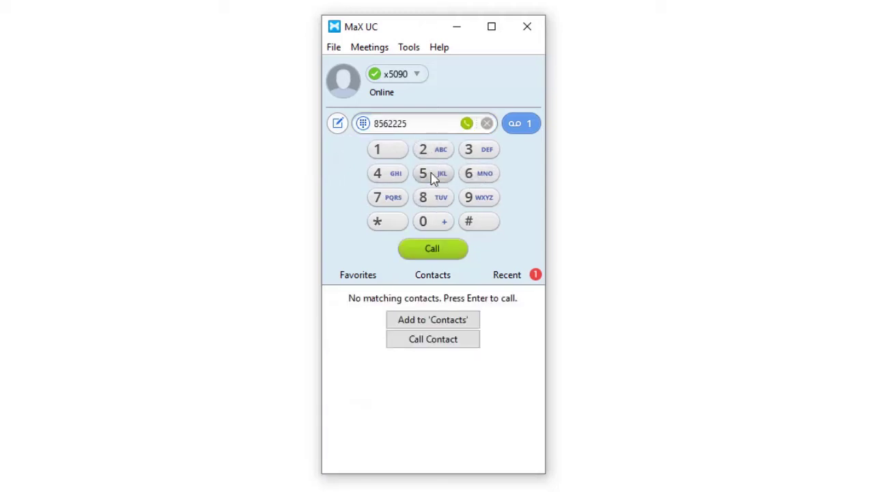
{"action": "left_click", "coordinate": [430, 175]}
{"action": "left_click", "coordinate": [403, 175]}
{"action": "left_click", "coordinate": [385, 151]}
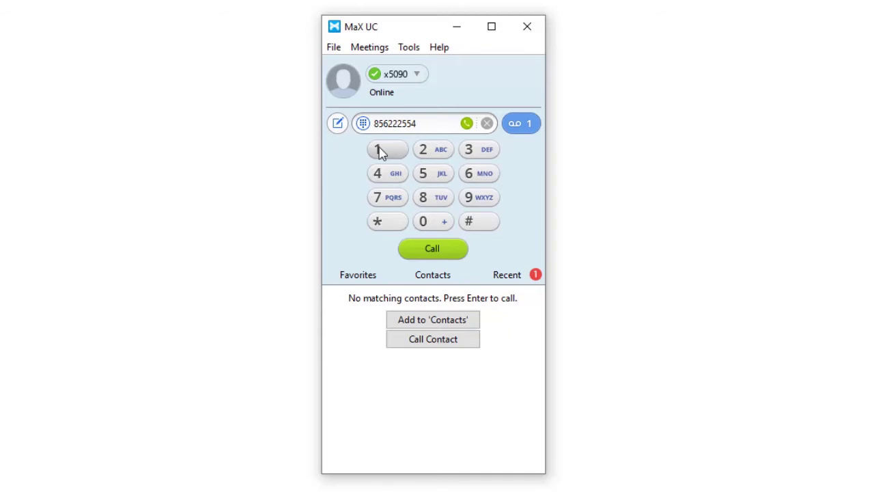
{"action": "left_click", "coordinate": [424, 251]}
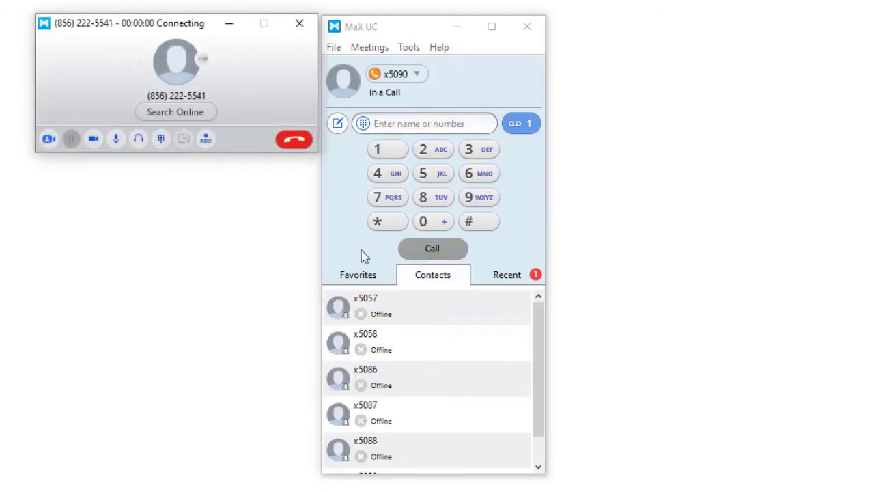
{"action": "left_click", "coordinate": [294, 139]}
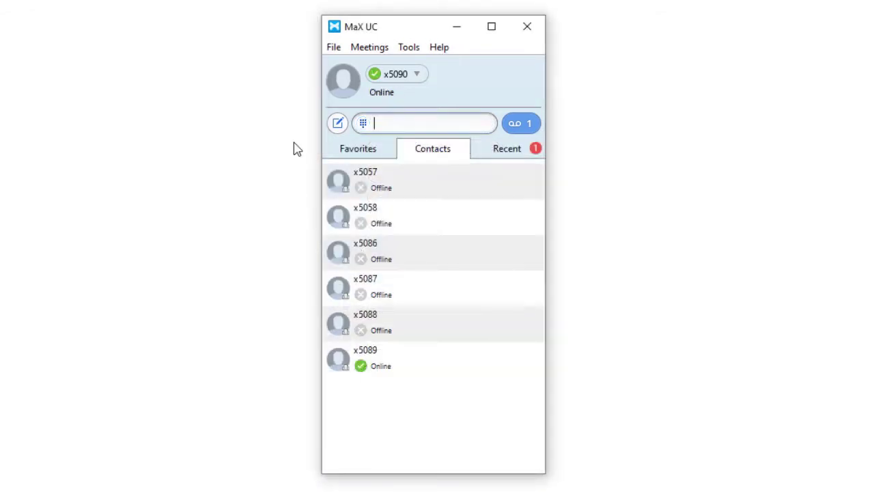
{"action": "type", "text": "56855"}
{"action": "key", "text": "Escape"}
{"action": "type", "text": "5685554784"}
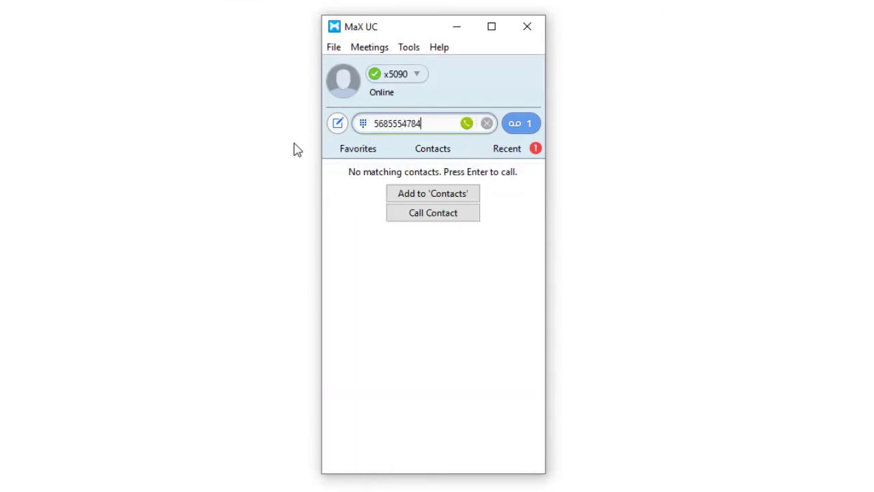
{"action": "left_click", "coordinate": [467, 127]}
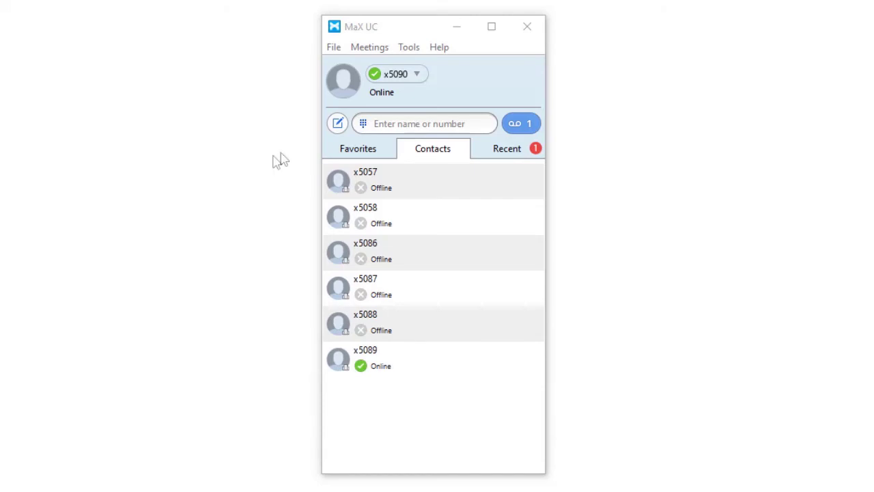
{"action": "left_click", "coordinate": [417, 75]}
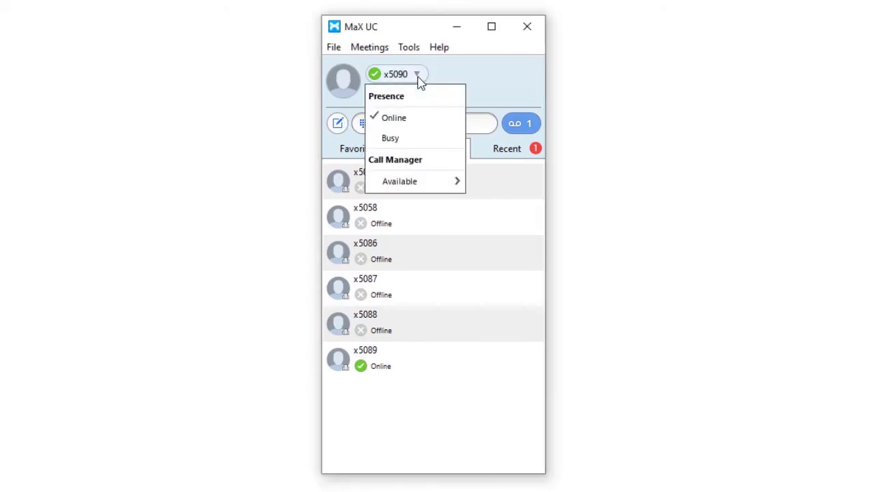
{"action": "left_click", "coordinate": [410, 140]}
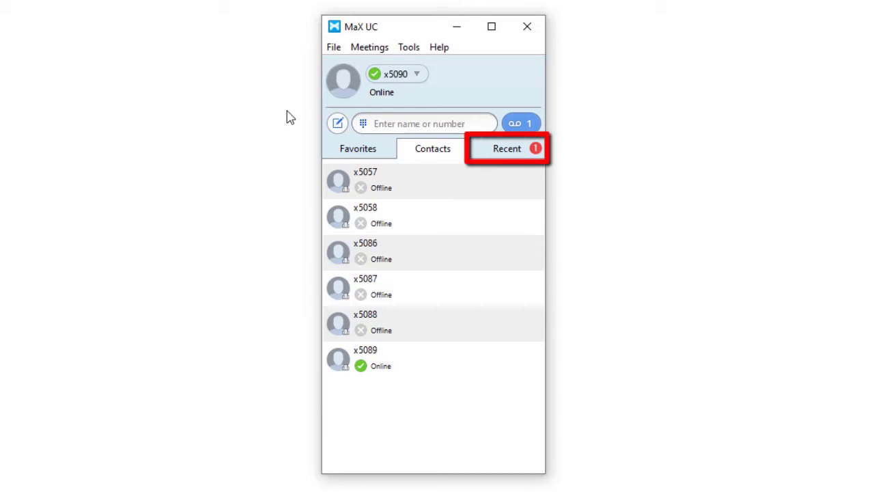
Step: Browse the Recent call and chat history, then switch back to the Contacts list
{"action": "left_click", "coordinate": [493, 152]}
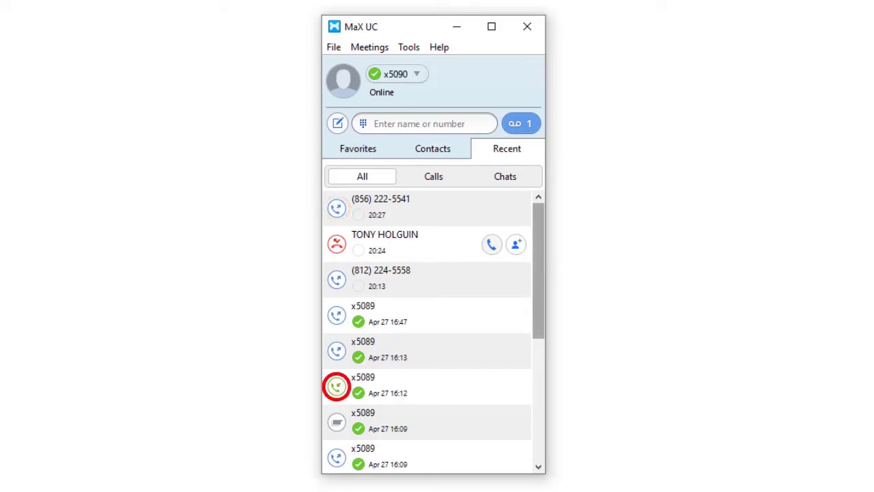
{"action": "left_click_drag", "start_coordinate": [540, 275], "coordinate": [544, 287]}
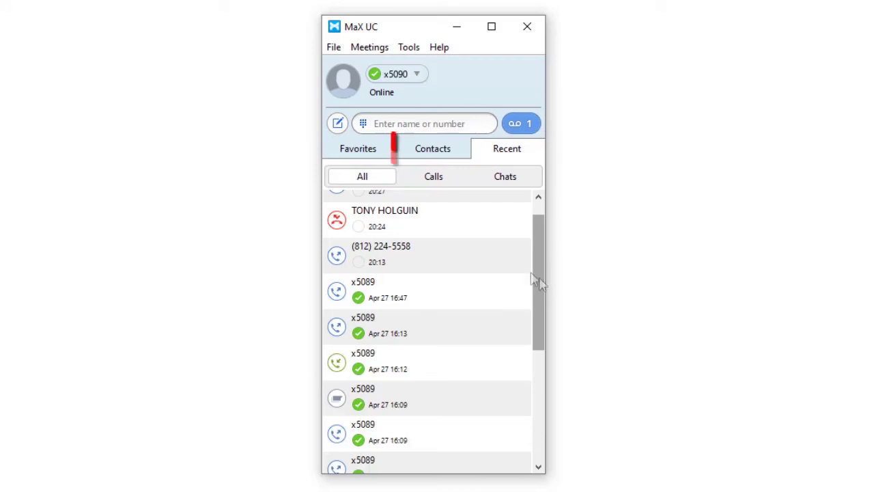
{"action": "left_click", "coordinate": [446, 151]}
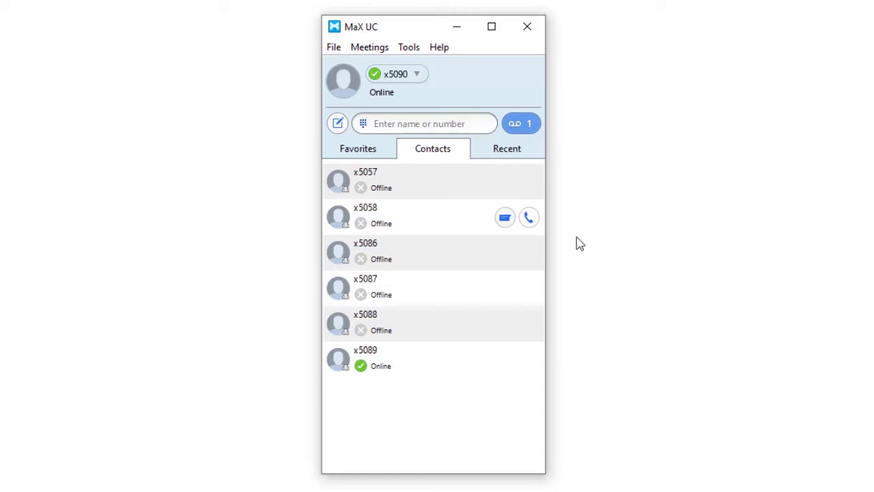
Step: Add contact x5058 to Favorites, check it in the Favorites list, then view Recent history
{"action": "right_click", "coordinate": [434, 216]}
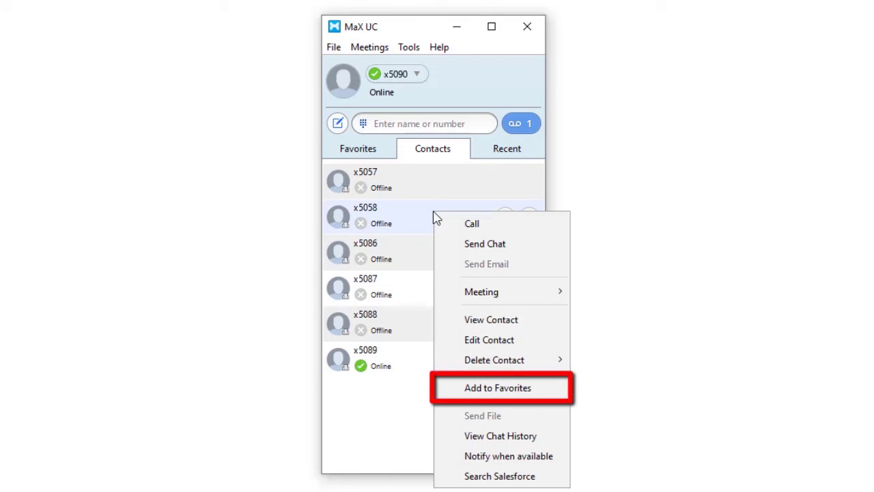
{"action": "left_click", "coordinate": [469, 390]}
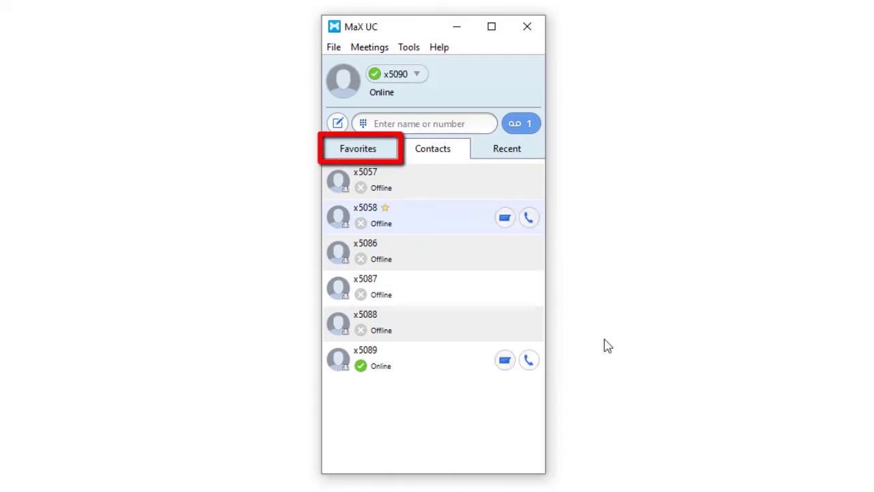
{"action": "left_click", "coordinate": [358, 152]}
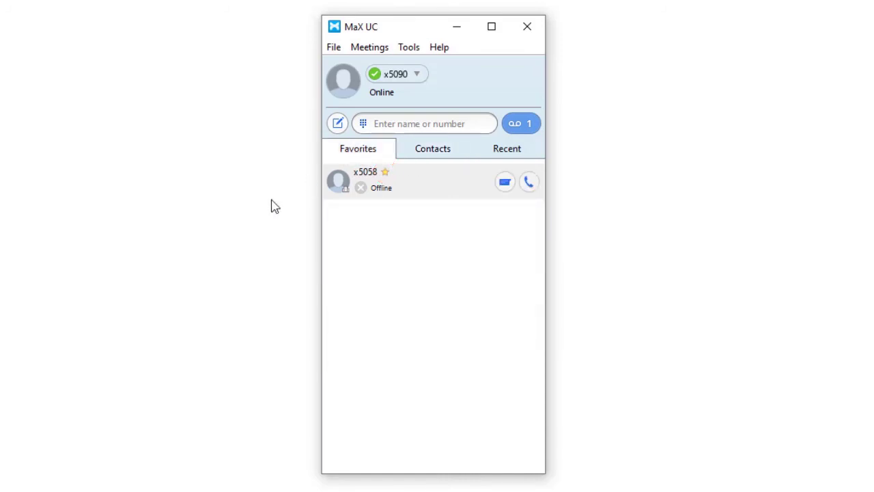
{"action": "left_click", "coordinate": [519, 153]}
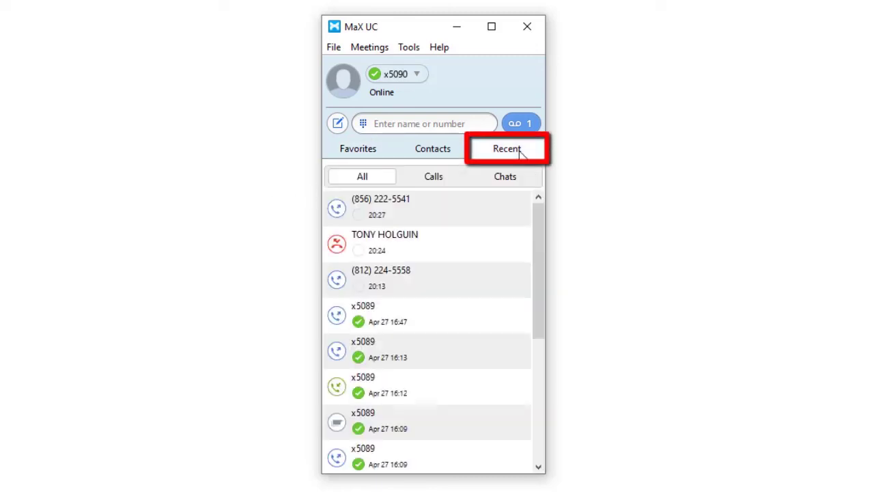